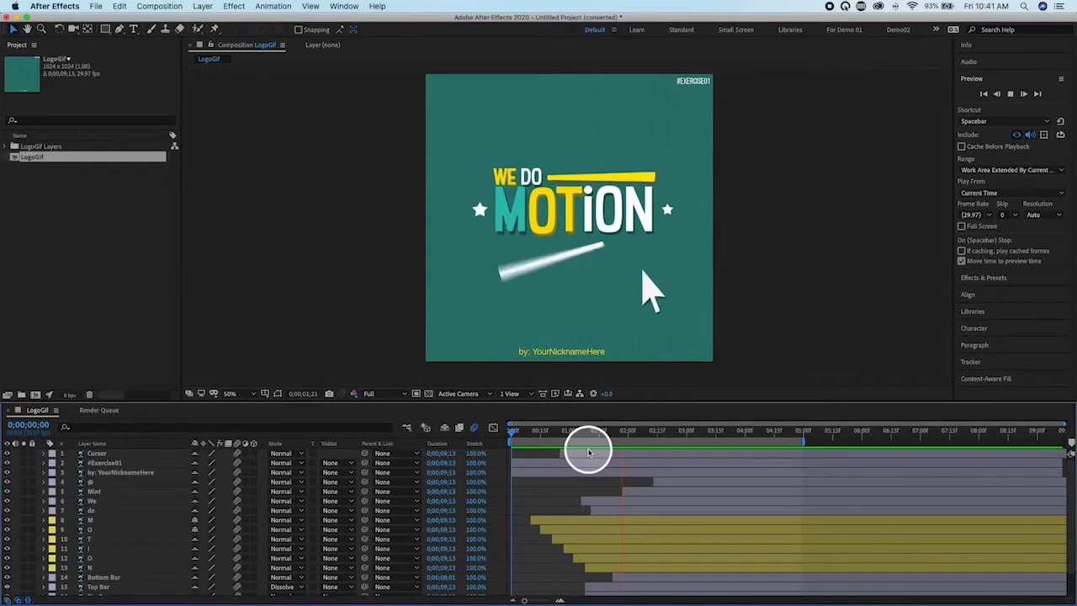
Step: Stop the preview, inspect the Cursor layer in its own layer viewer, and return to the LogoGif composition view
key(space)
drag(601, 437, 669, 432)
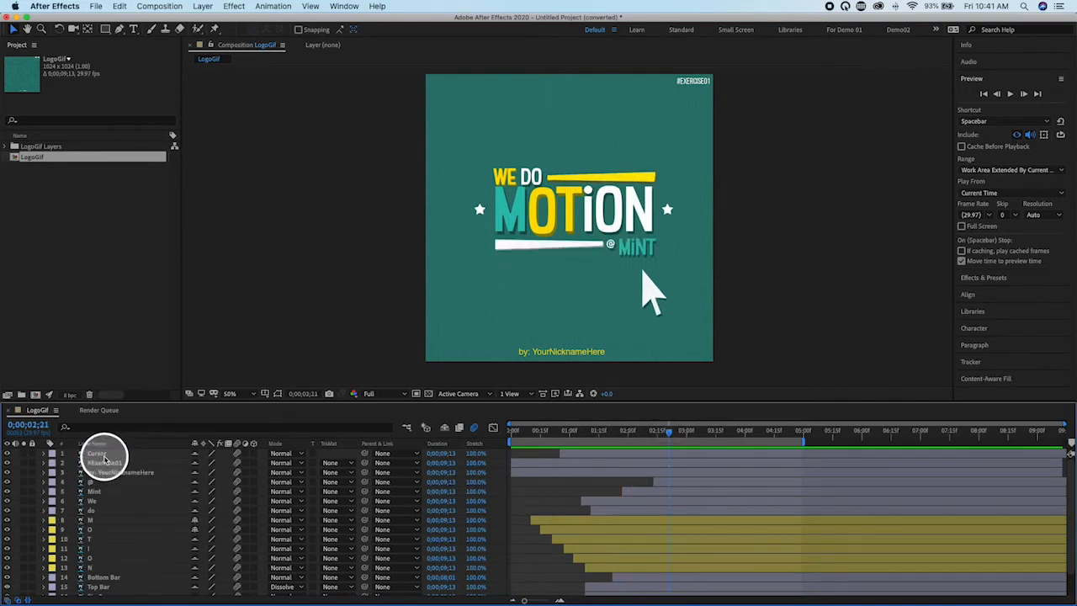
double_click(98, 454)
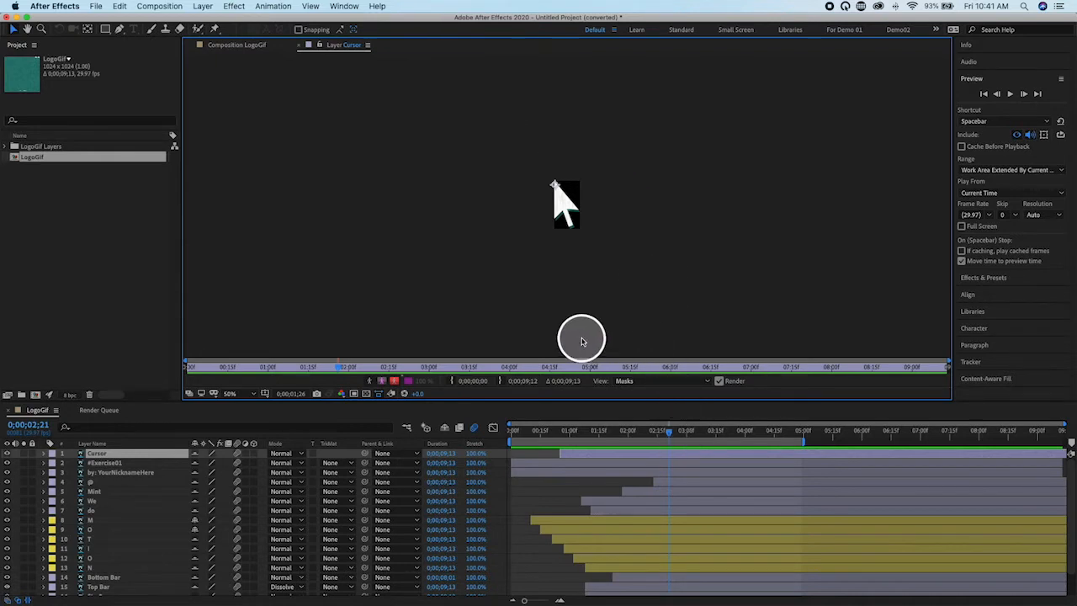
click(669, 435)
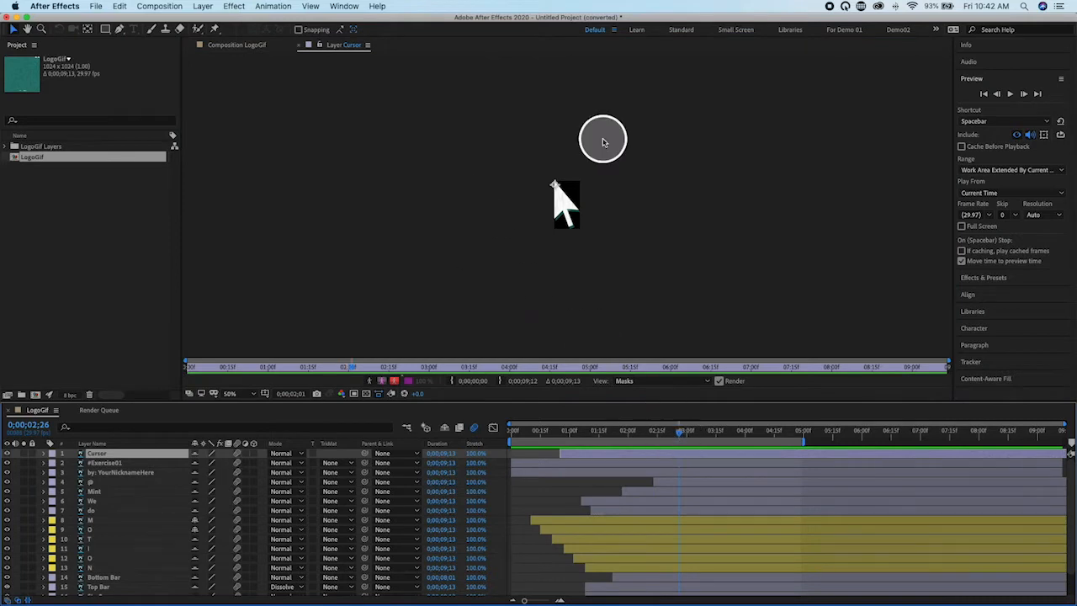
click(240, 47)
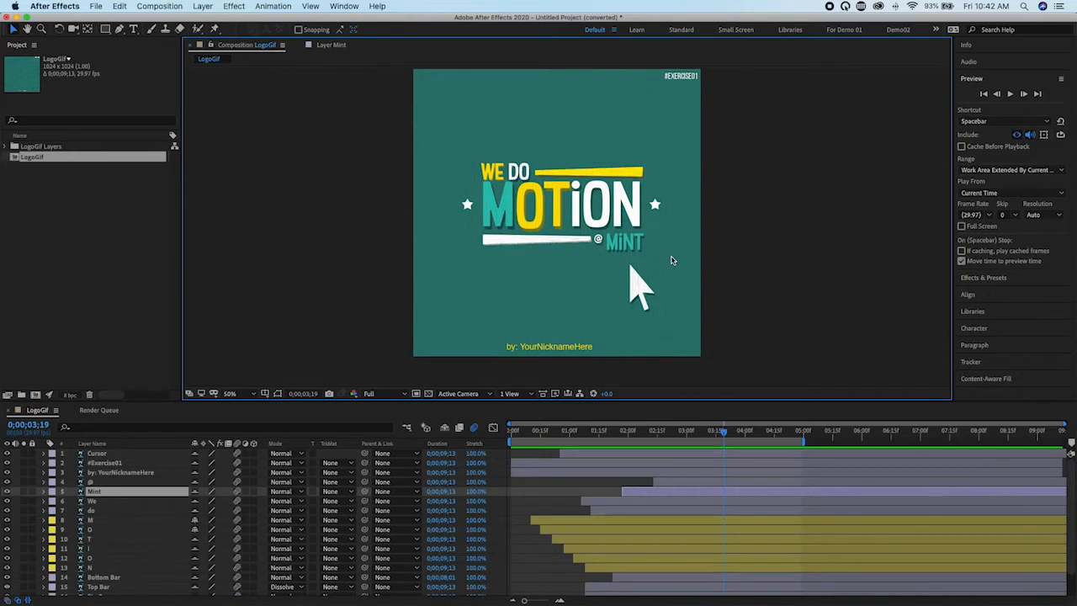
Step: Dock the Preview panel with the composition viewer, Align and Tracker with the timeline, and Libraries with the Project panel
drag(971, 78, 832, 122)
drag(969, 95, 915, 457)
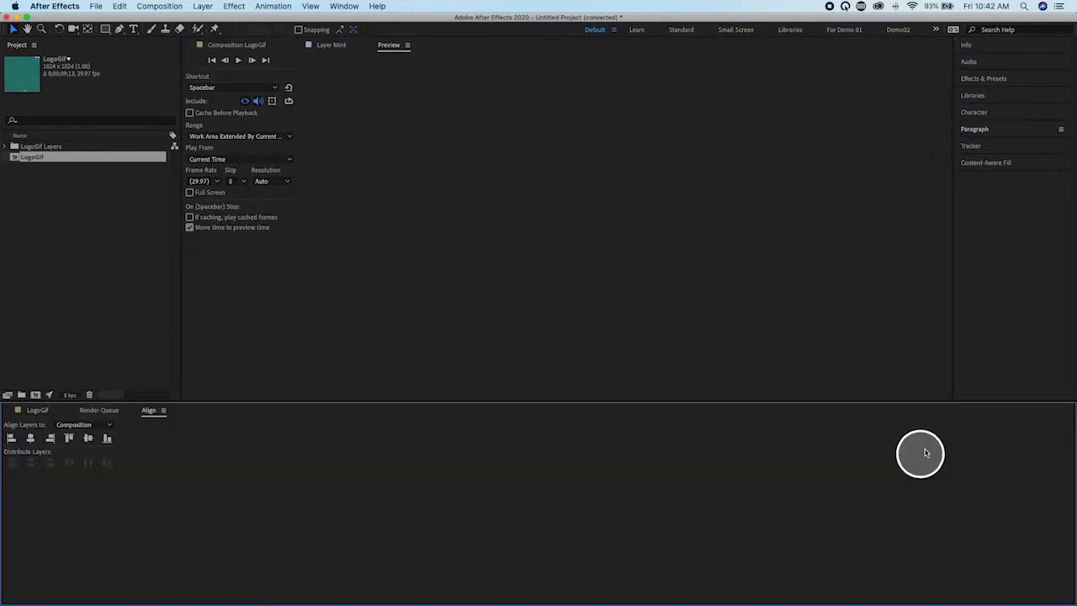
drag(994, 171, 631, 421)
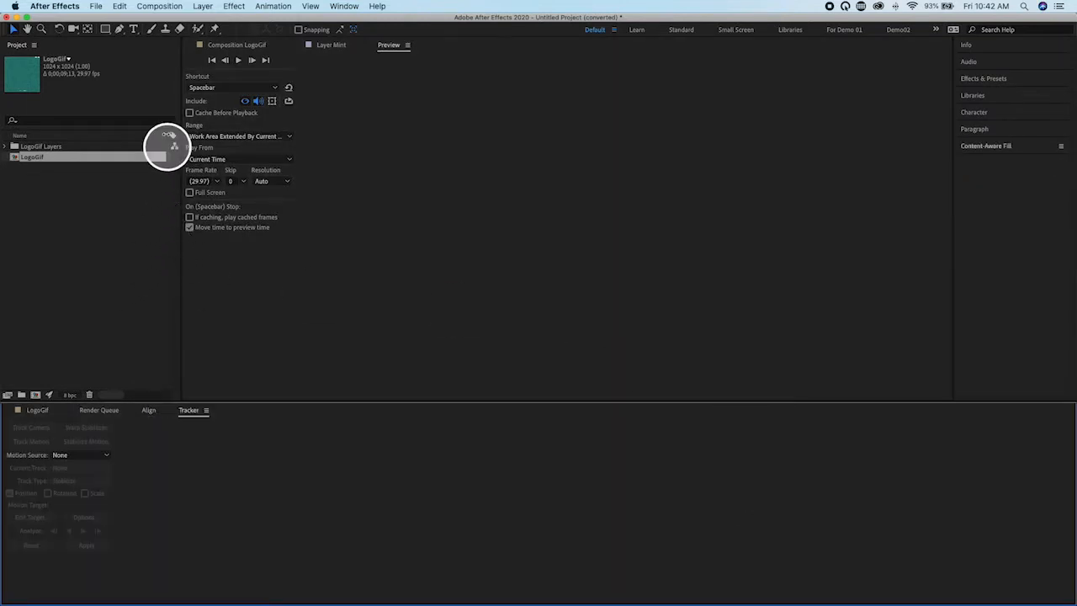
drag(1002, 99, 99, 255)
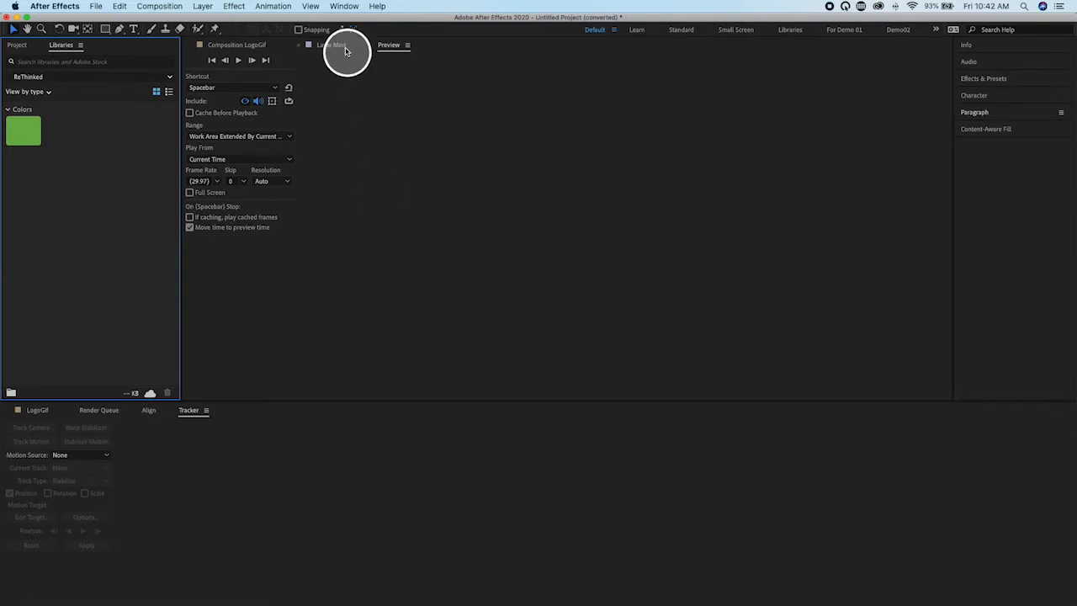
Step: Reset the Default workspace to its saved layout and collapse the Libraries panel
click(344, 7)
mouse_move(353, 19)
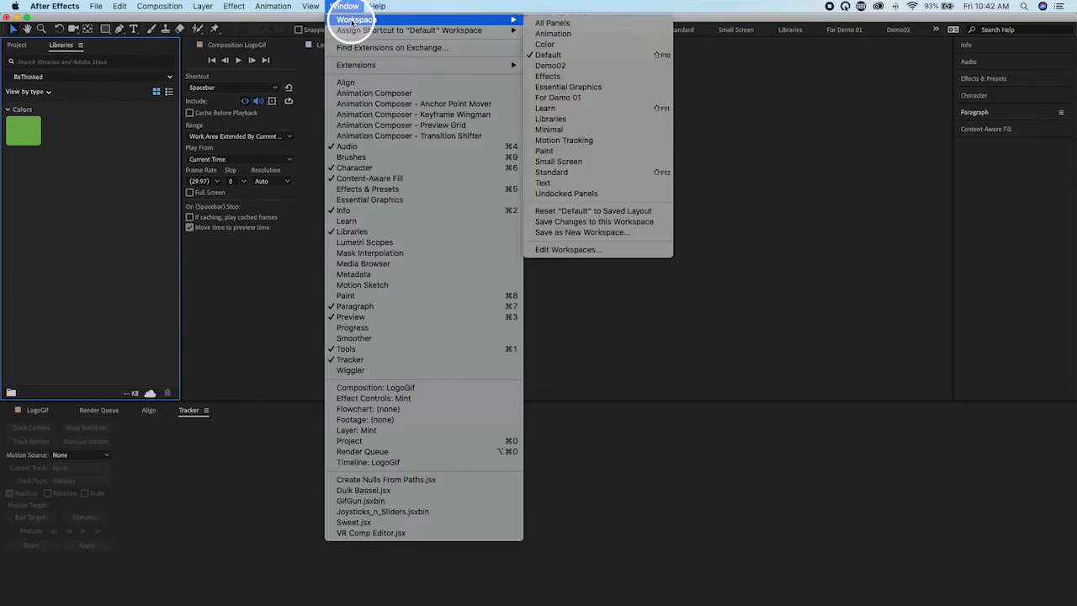
click(580, 217)
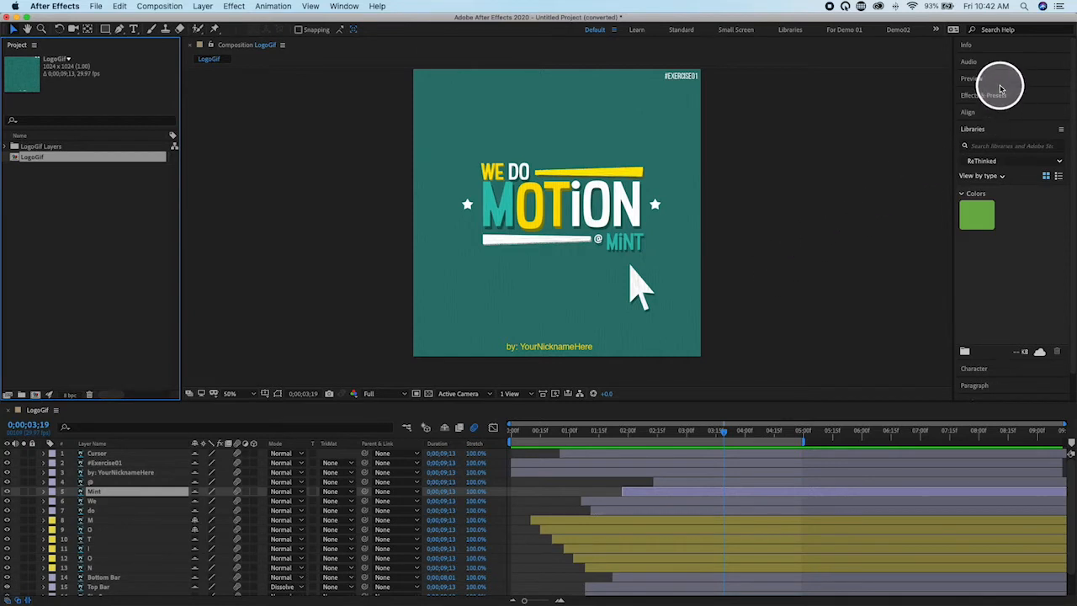
click(996, 130)
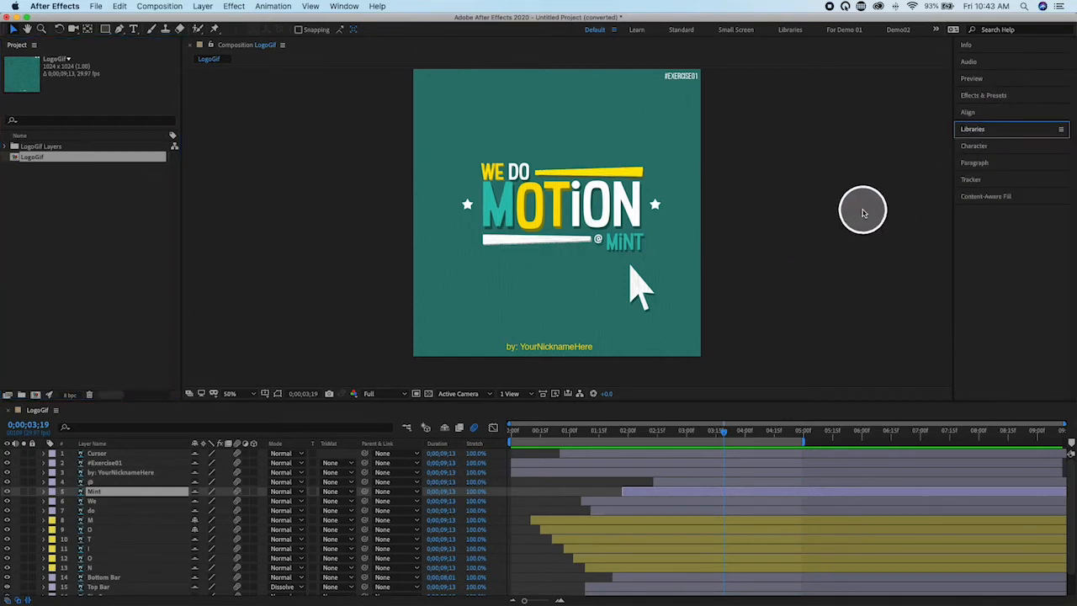
Step: Shorten the work area to end just after 4 seconds and trim the LogoGif composition to it
drag(727, 435, 805, 437)
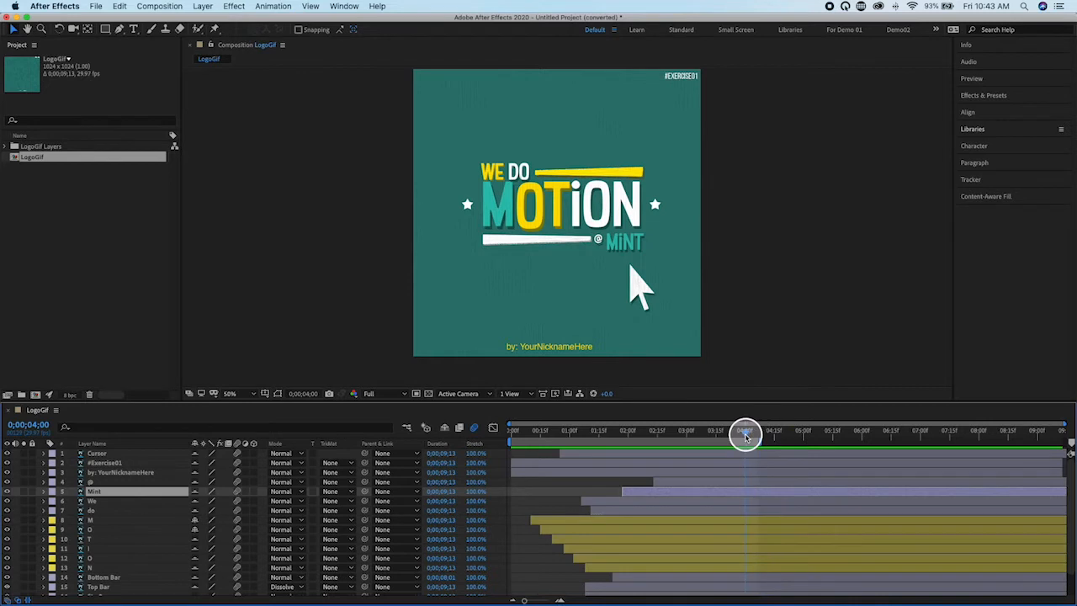
click(166, 7)
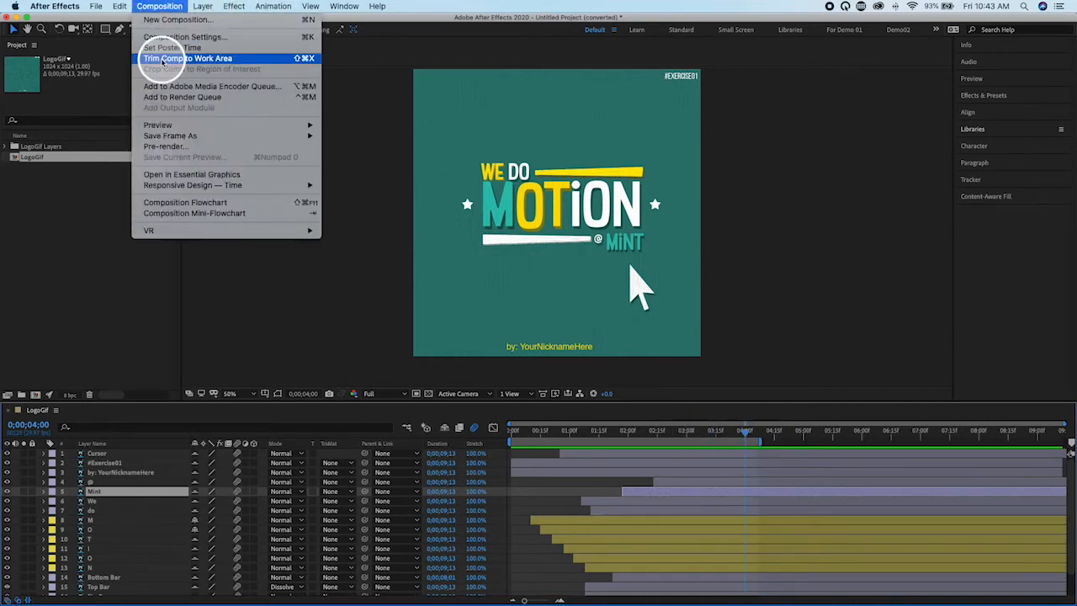
click(163, 59)
drag(1064, 441, 990, 454)
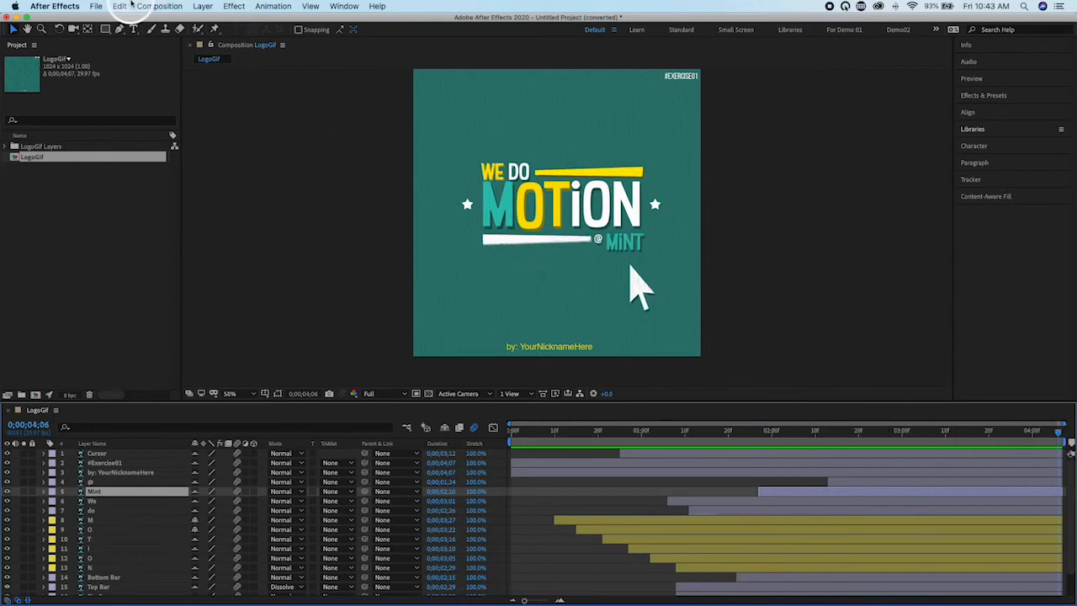
Step: Set the LogoGif composition's duration to 0;00;06;00 in the composition settings
click(159, 7)
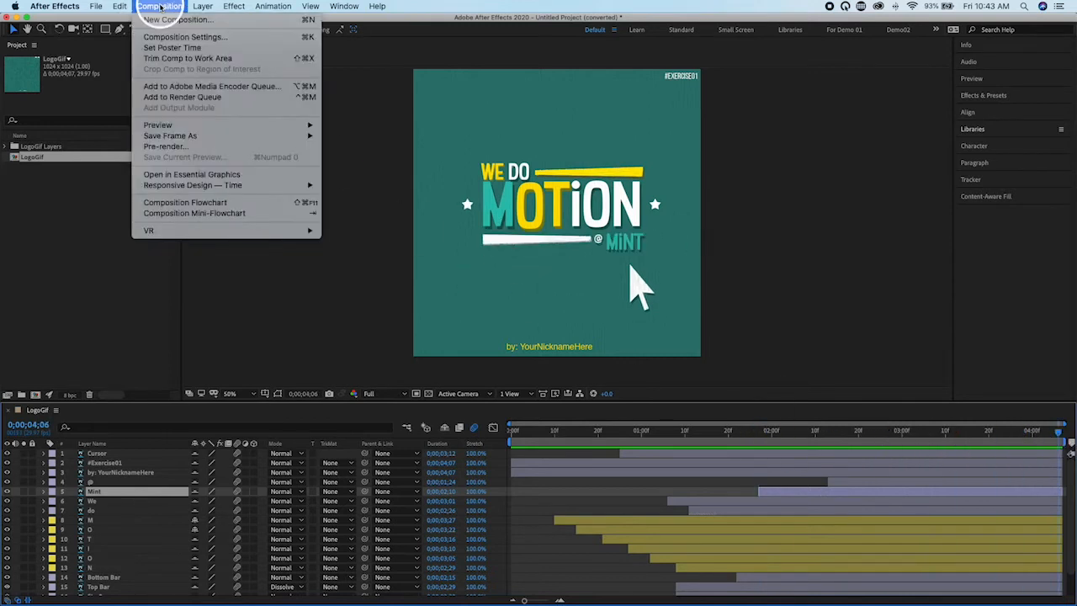
click(198, 39)
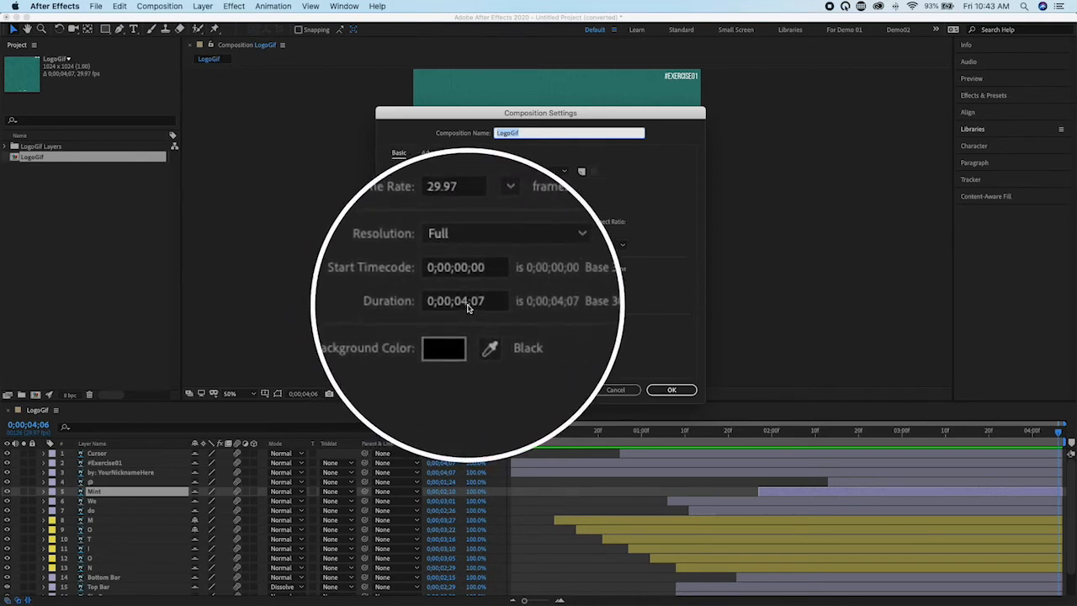
click(467, 304)
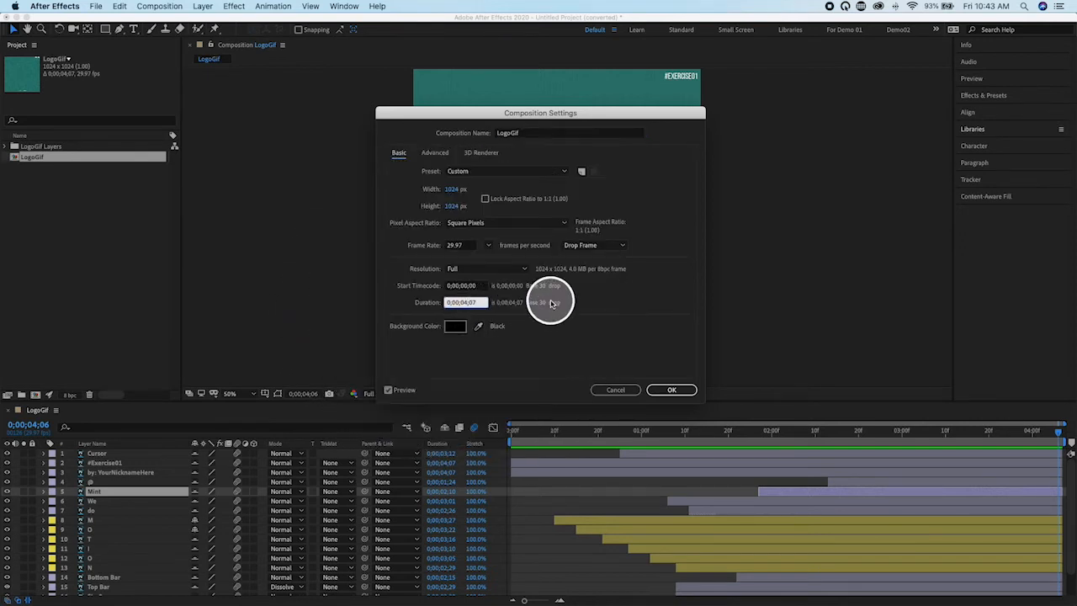
key(BackSpace)
key(BackSpace)
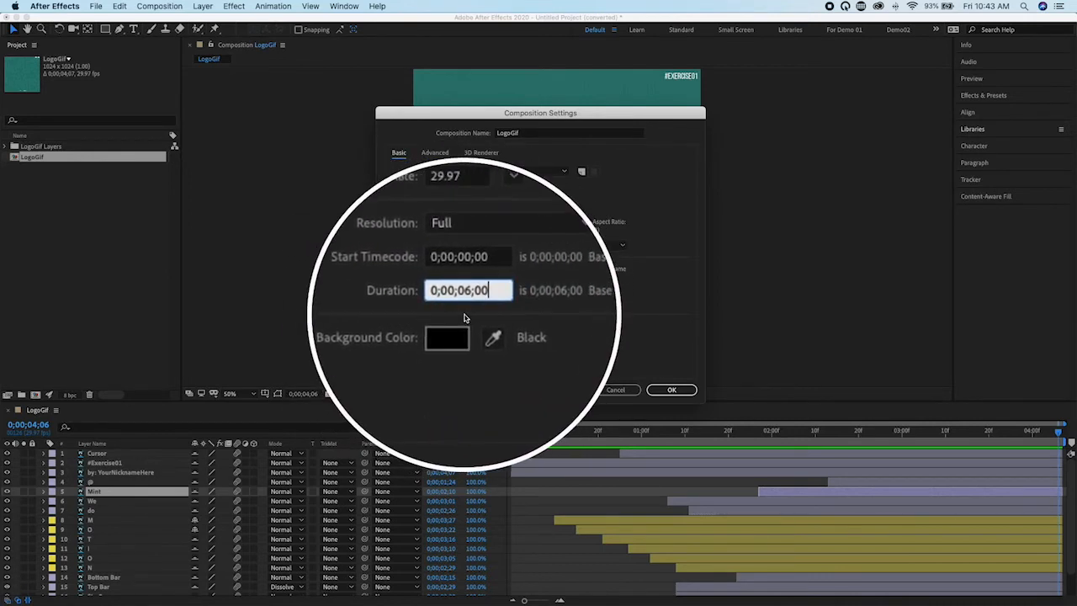
click(673, 390)
Step: Select all layers and extend their out points to the end of the 6-second composition
click(648, 505)
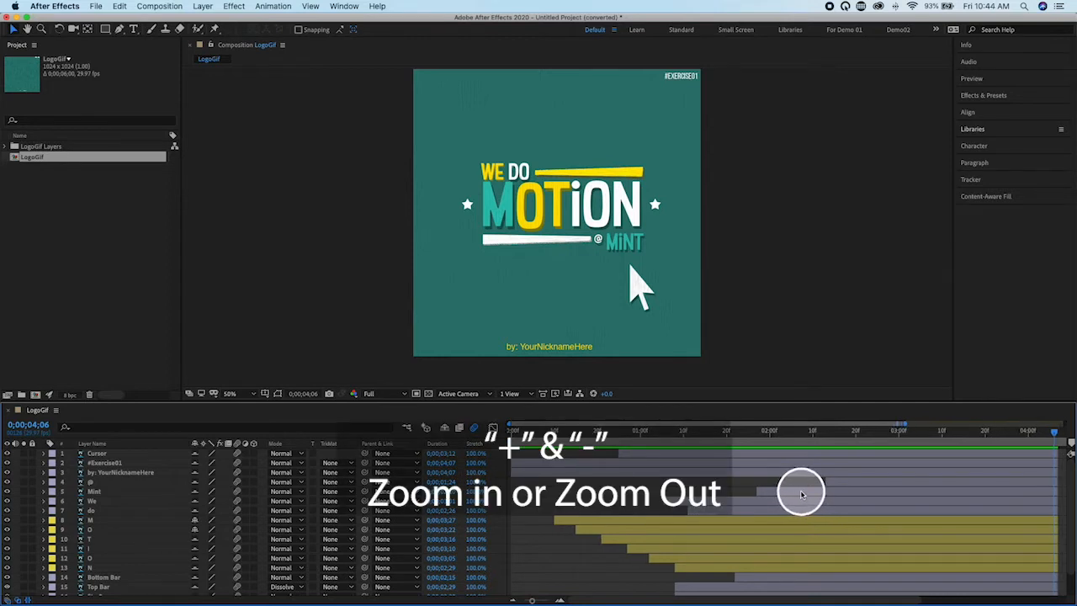
key(minus)
key(minus)
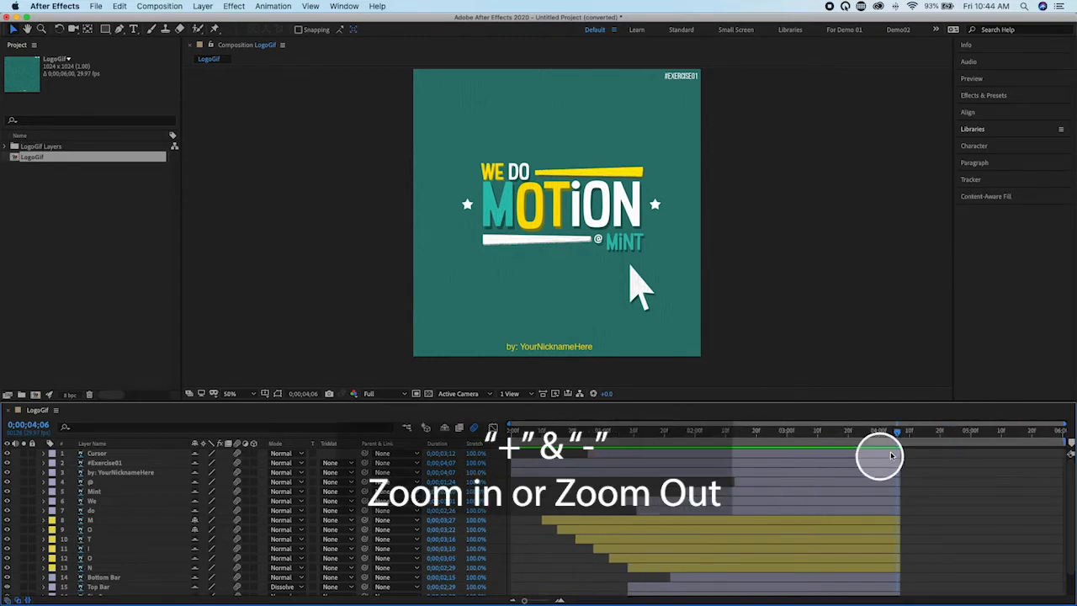
click(911, 433)
drag(911, 433, 894, 450)
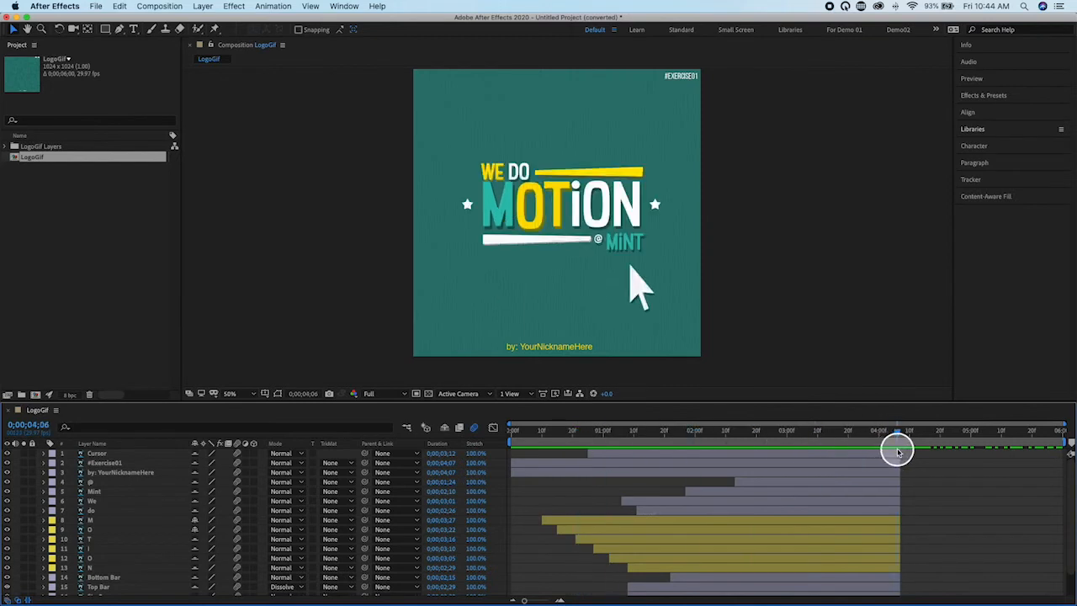
click(830, 455)
scroll(870, 476, down, 3)
scroll(870, 476, up, 3)
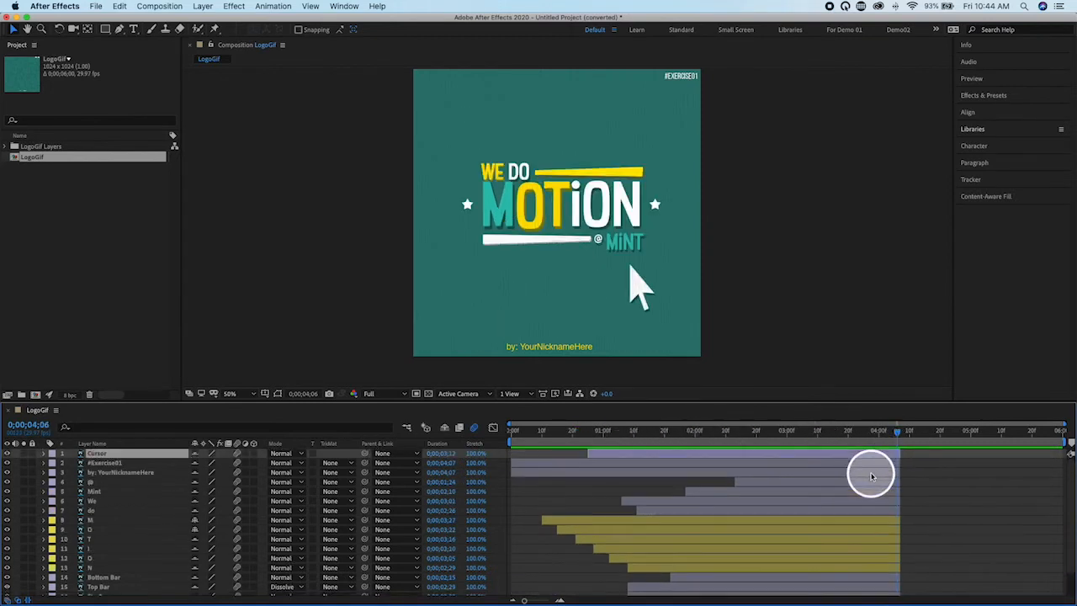
scroll(871, 476, down, 3)
click(870, 586)
scroll(871, 576, up, 3)
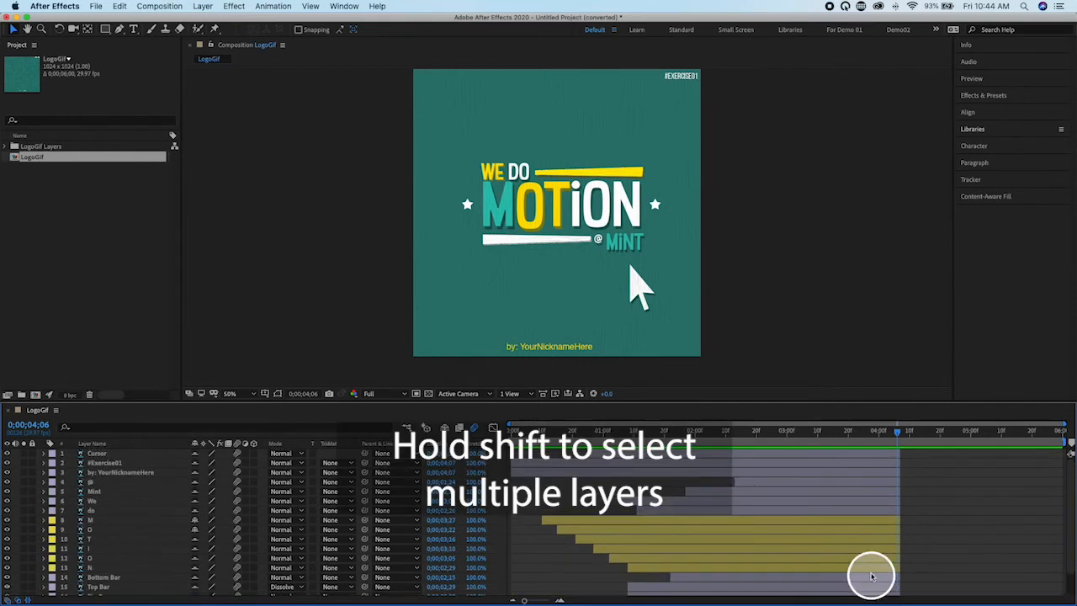
shift+click(875, 455)
drag(904, 454, 1061, 462)
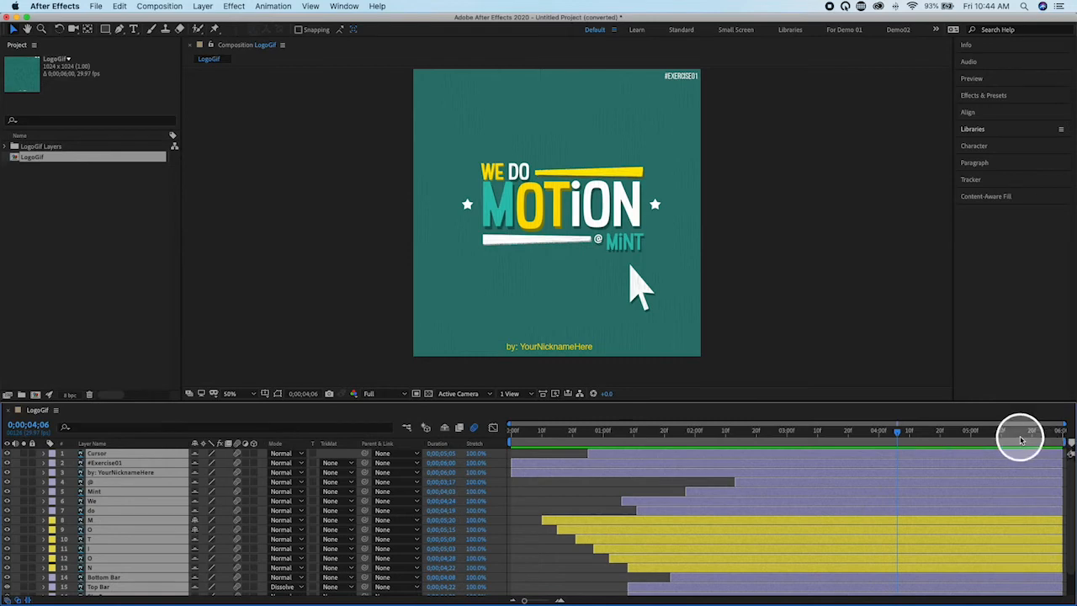
click(718, 436)
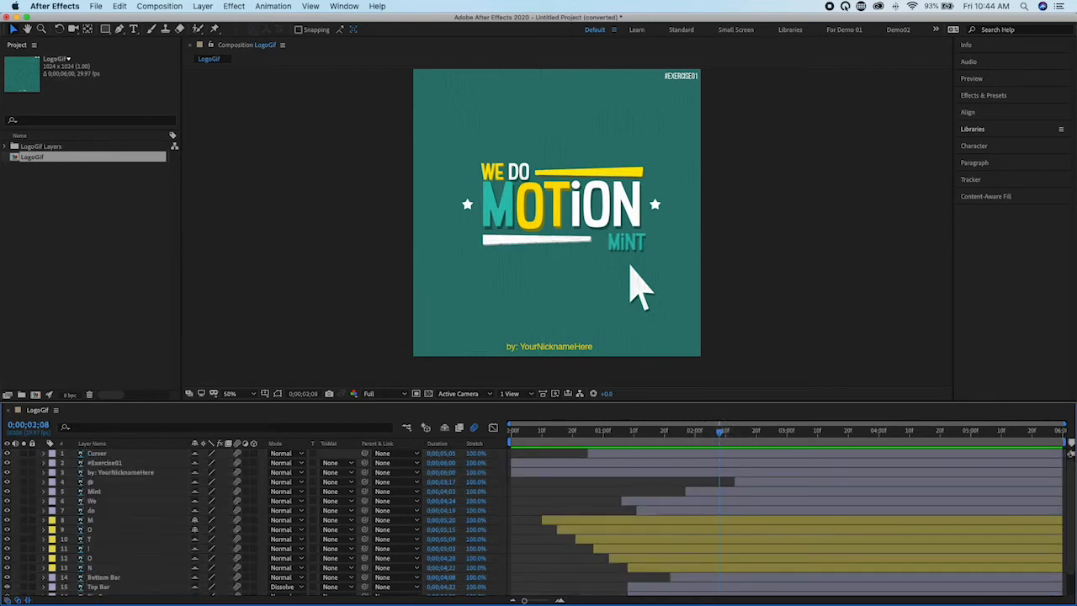
Step: Add the LogoGif composition to the render queue and switch off rendering for the new item
click(159, 5)
click(371, 178)
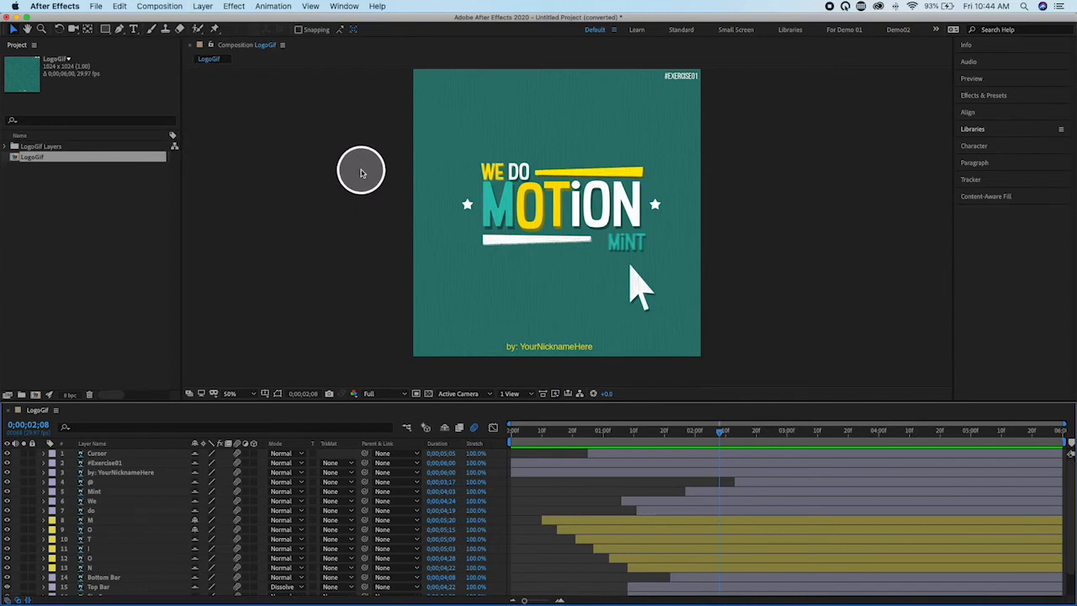
click(159, 6)
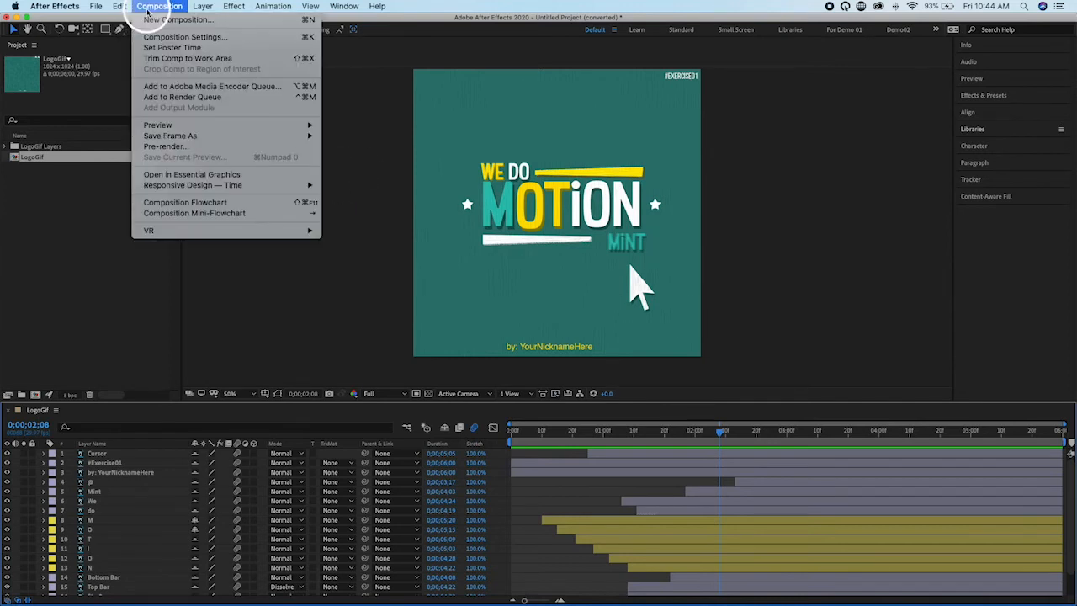
click(223, 98)
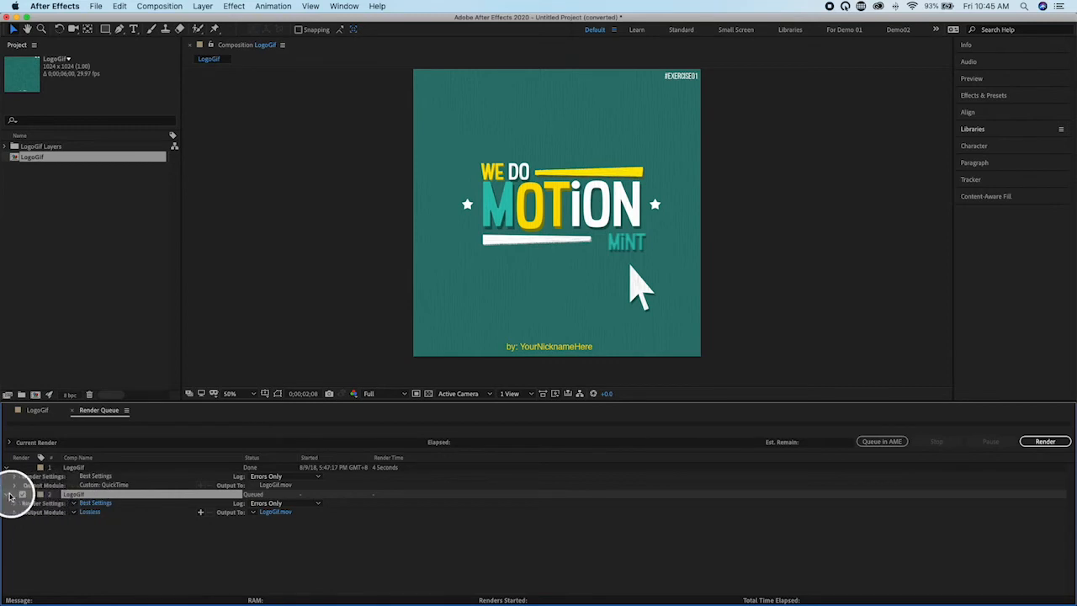
click(1055, 444)
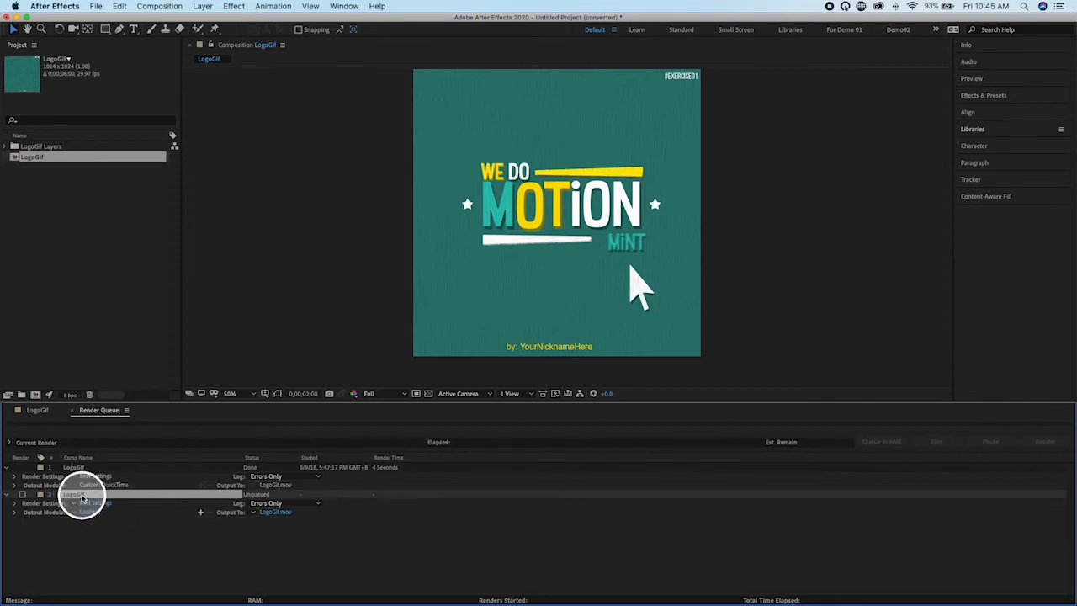
click(78, 471)
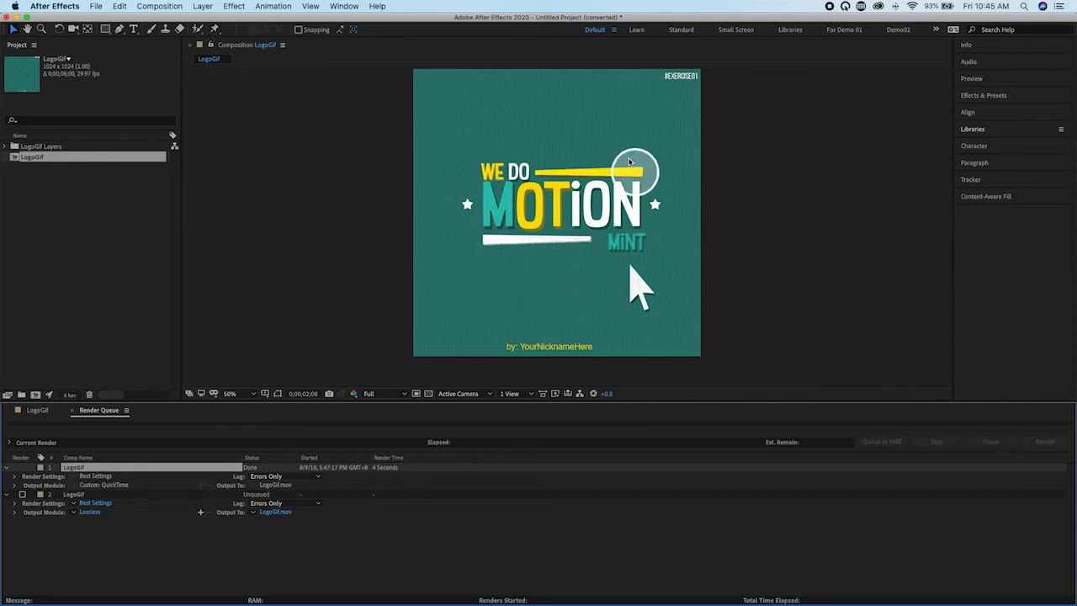
Step: Add the LogoGif composition to the render queue again and delete the unqueued duplicate item
click(38, 410)
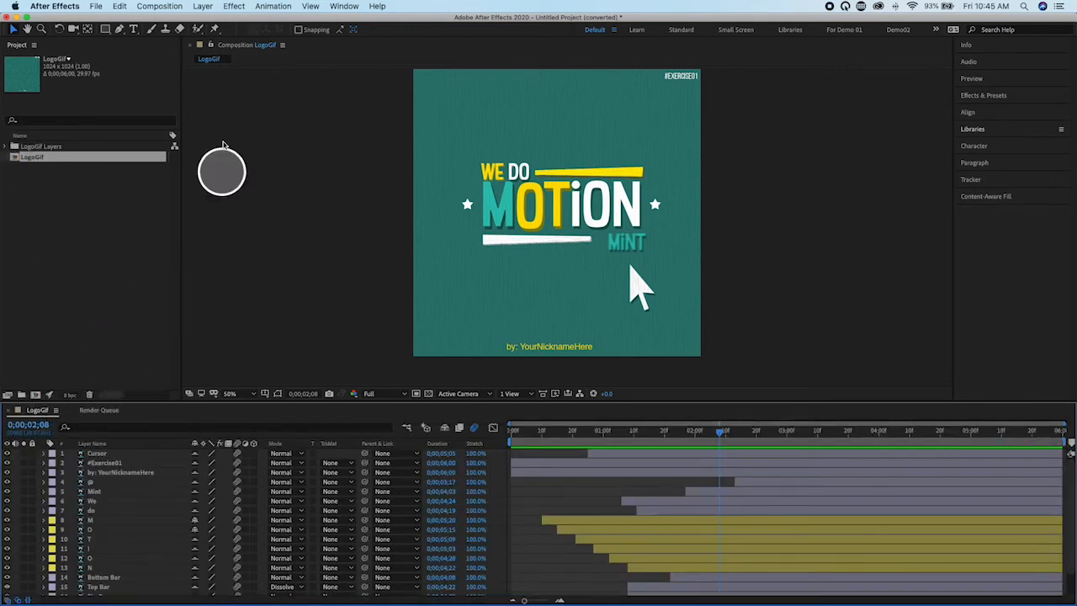
click(160, 6)
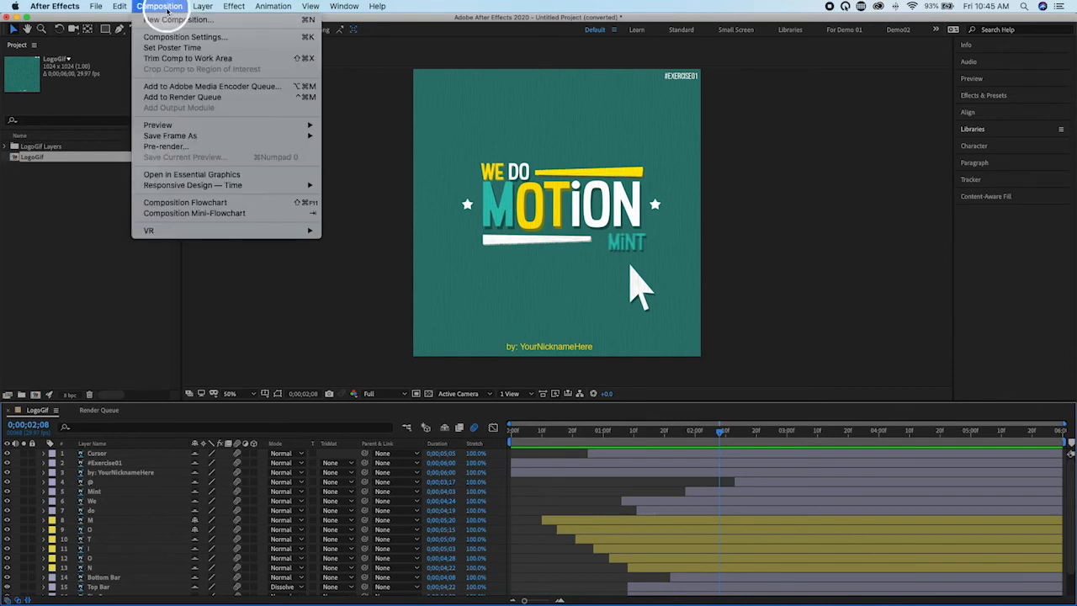
click(188, 97)
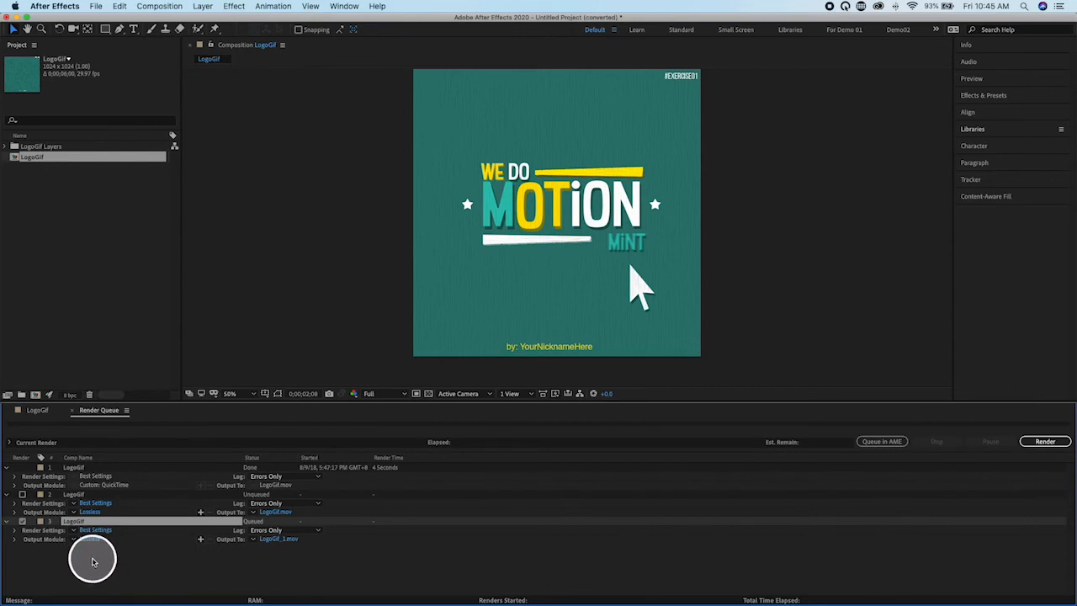
click(84, 496)
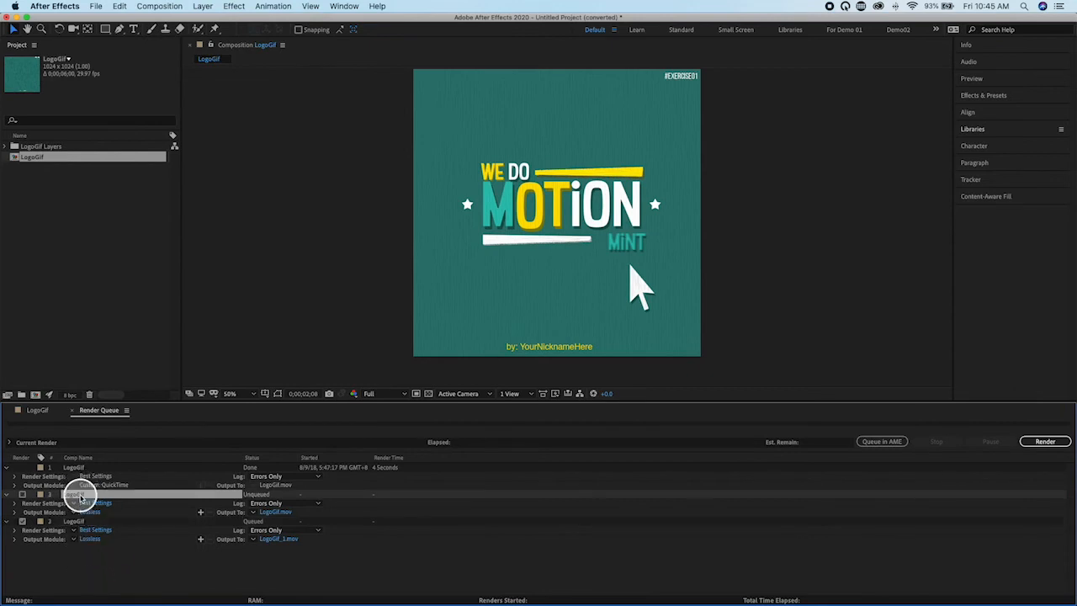
key(Delete)
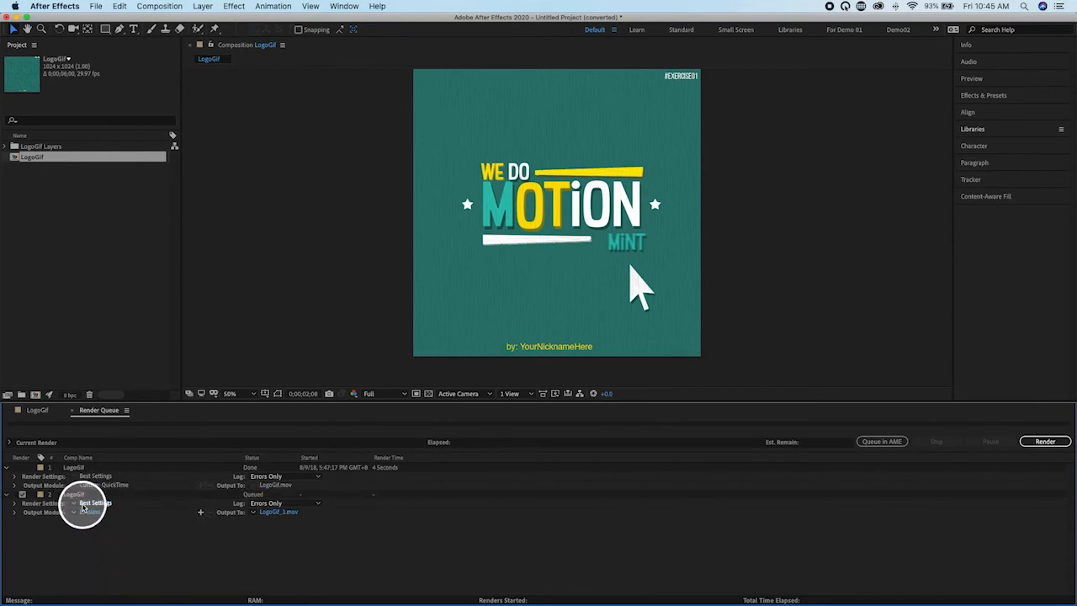
Step: Check the queued item's output file destination without changing it and expand the finished LogoGif item's output module details
click(80, 496)
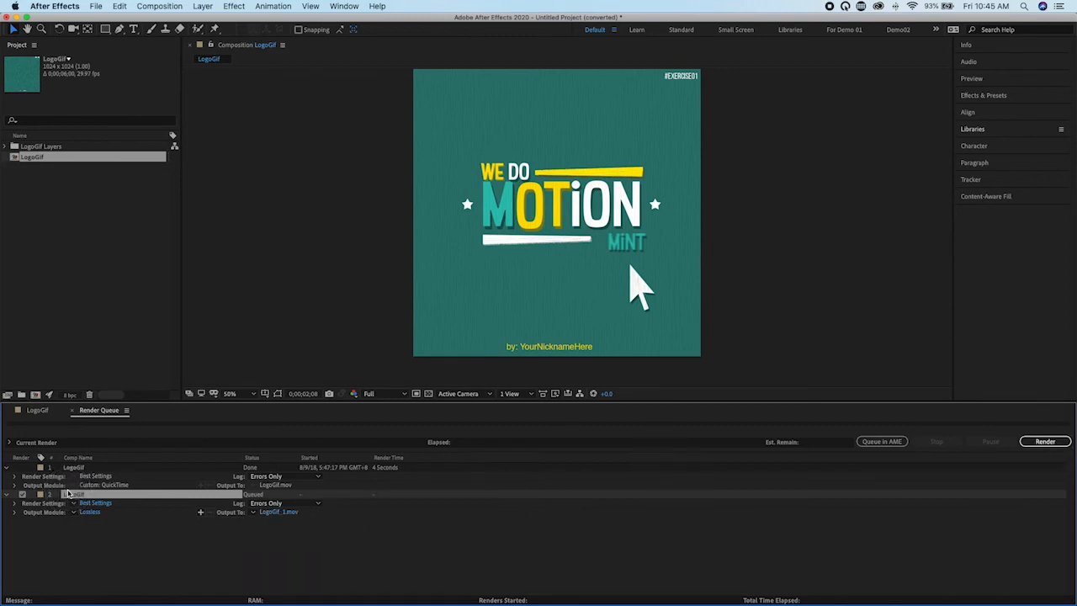
click(299, 513)
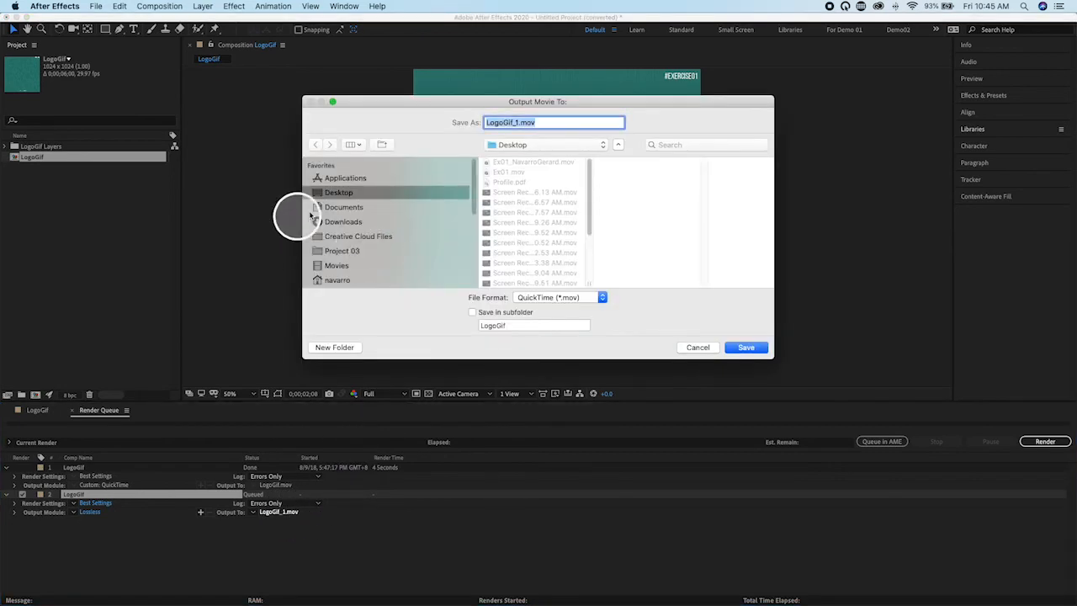
click(711, 346)
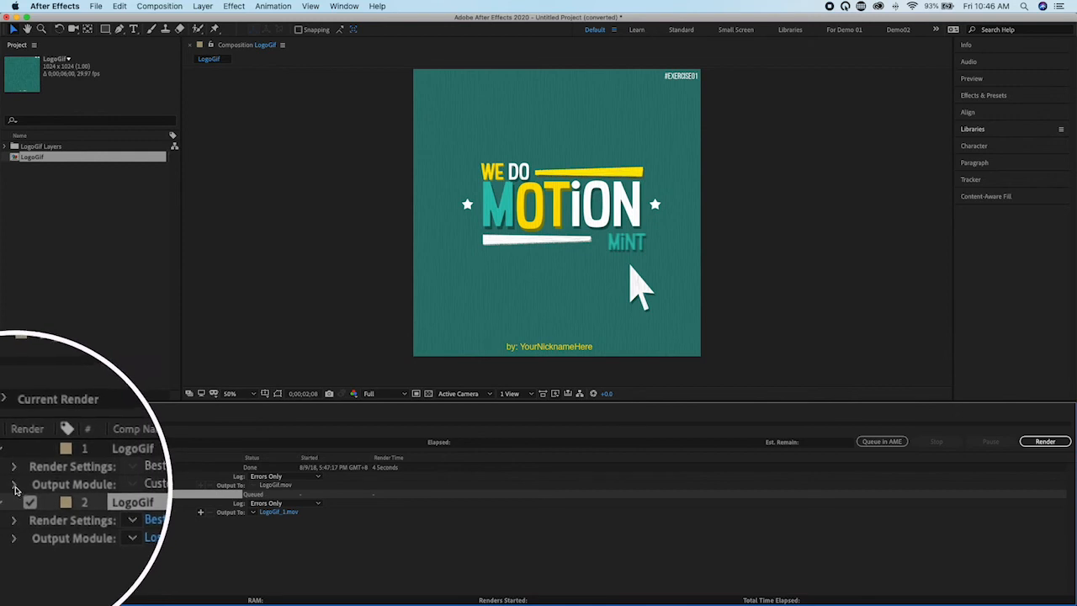
click(14, 486)
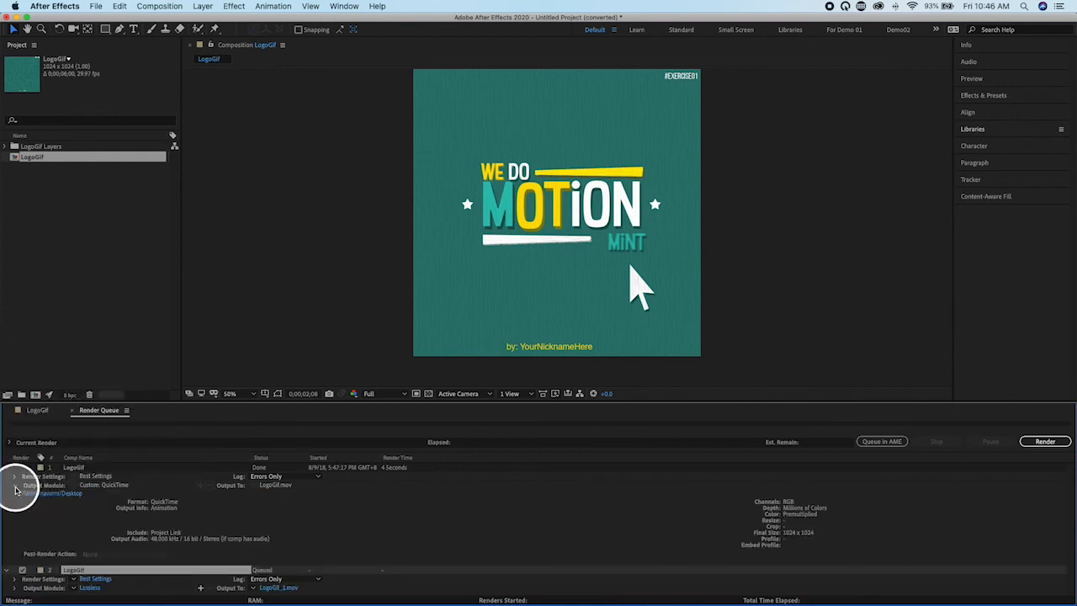